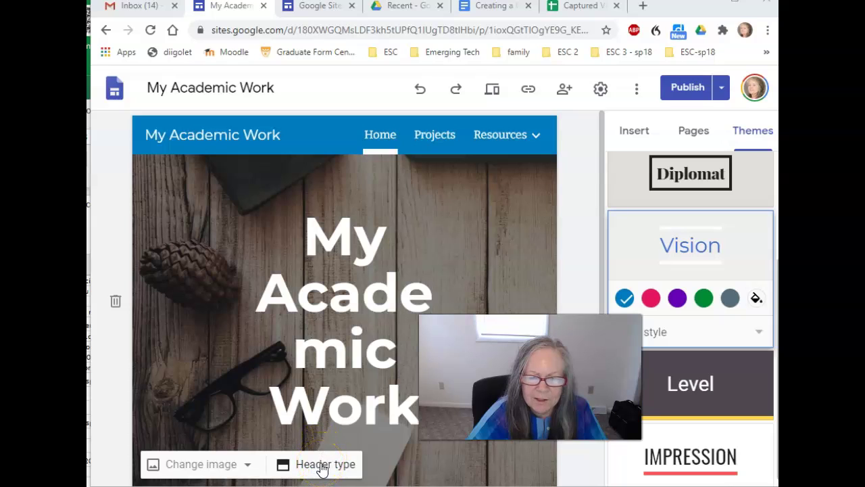
Try the Title only and Large banner header types on the Home page, then return it to Banner.
left_click(322, 466)
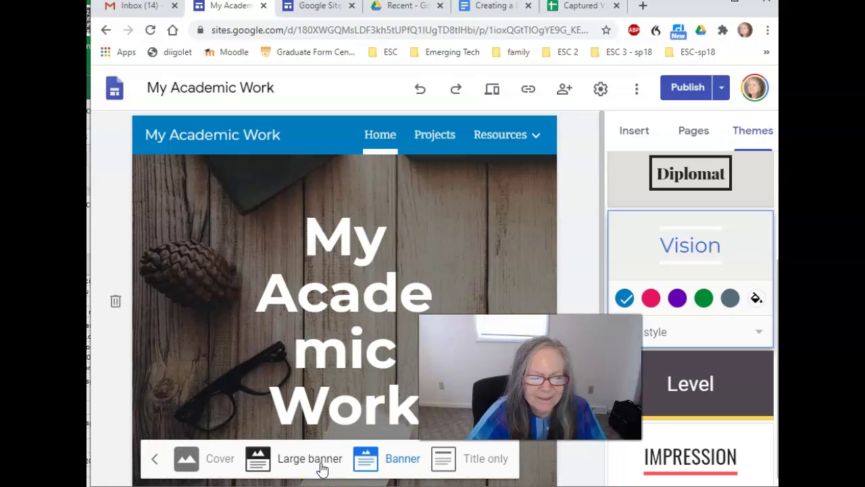
left_click(449, 461)
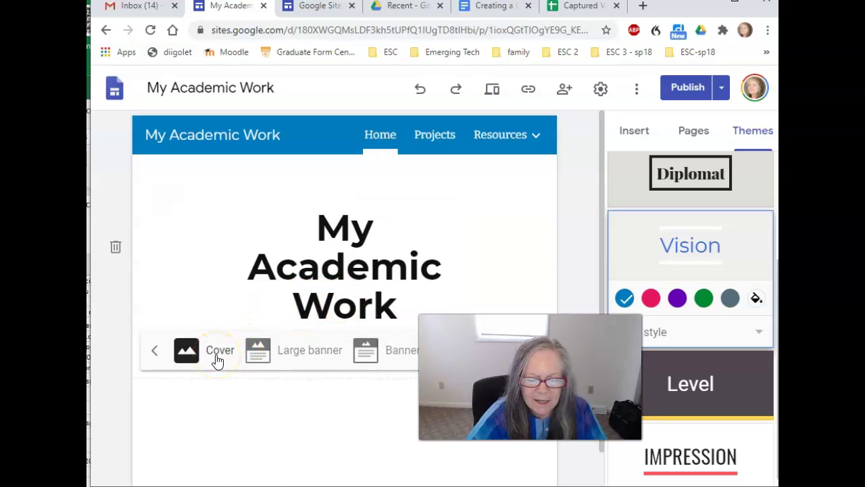
left_click(282, 352)
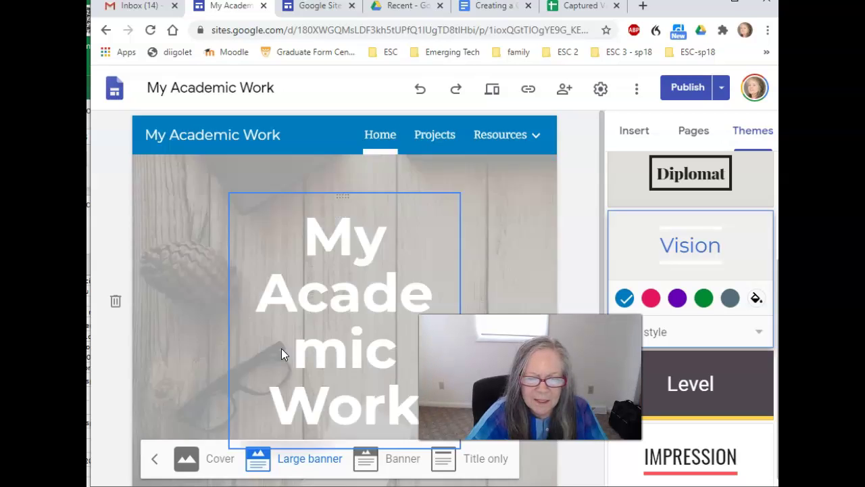
left_click(404, 465)
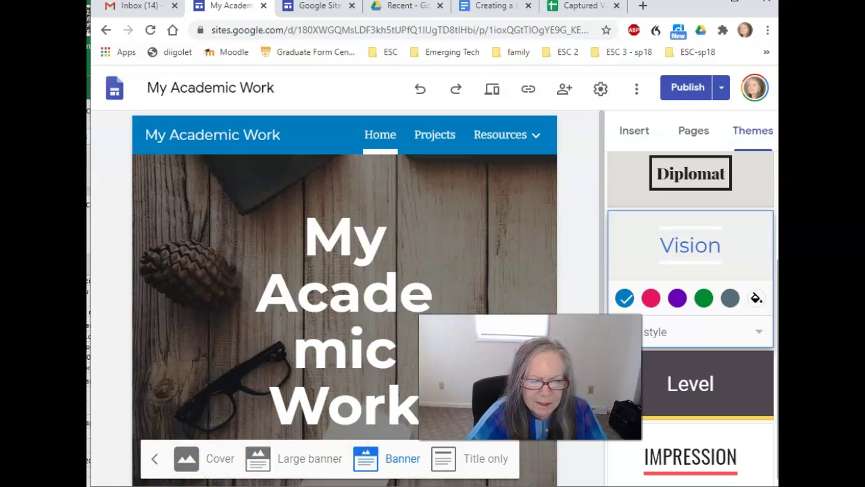
left_click(154, 465)
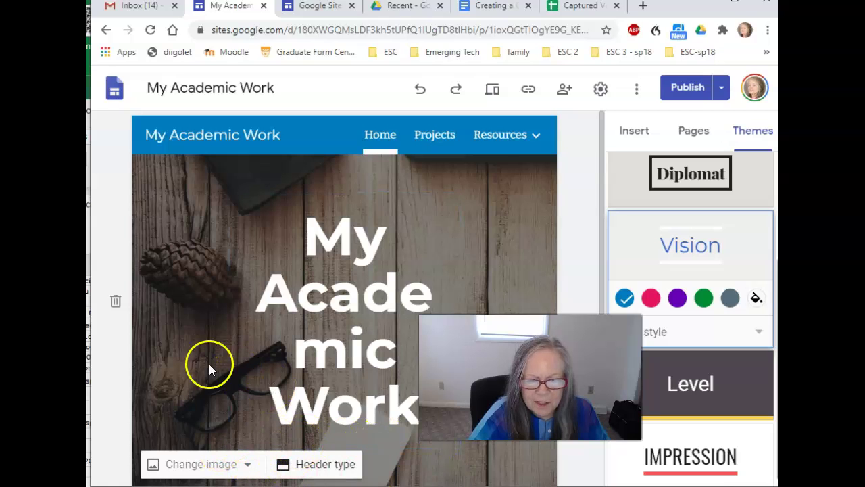
Replace the Home page's header image with the gallery photo of a laptop, coffee cup and notebook on a wooden table.
left_click(203, 464)
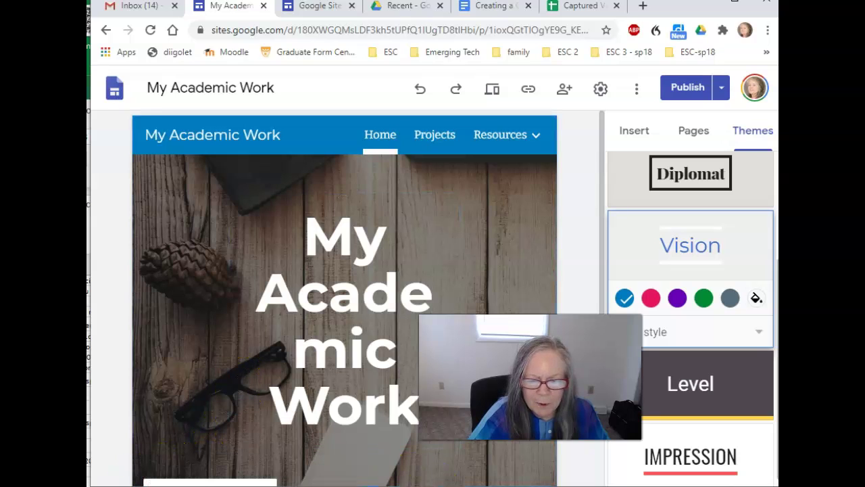
scroll(160, 401, "down", 2)
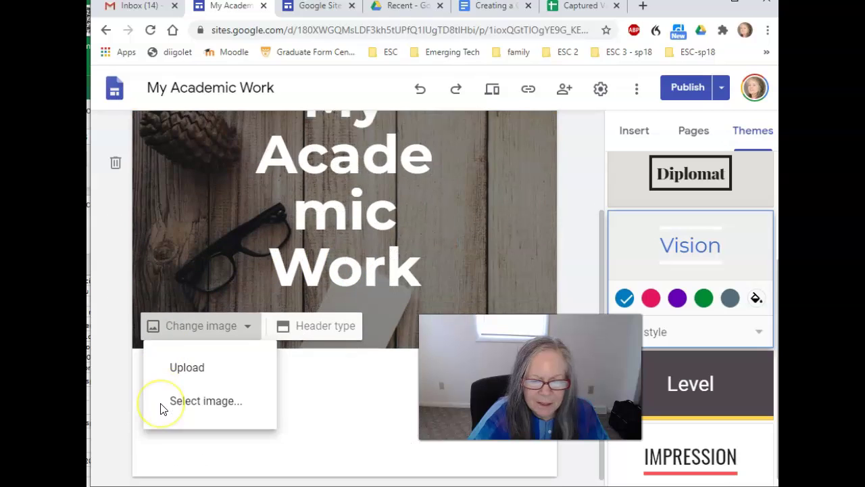
left_click(176, 376)
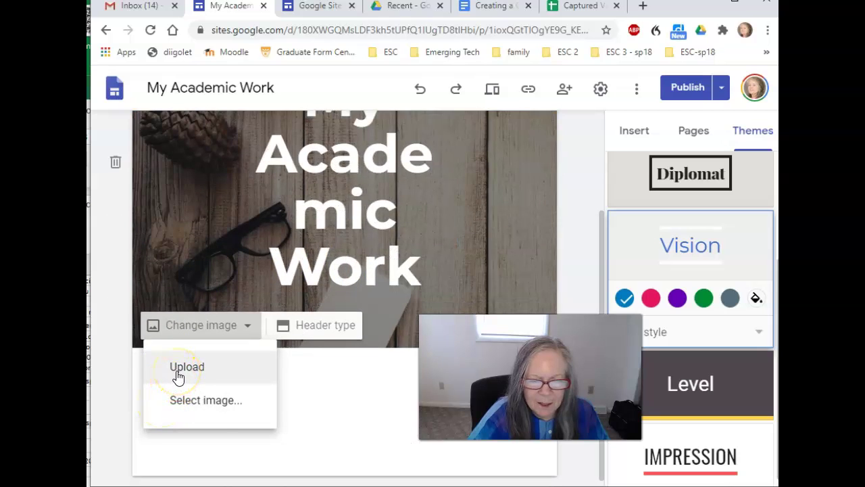
left_click(194, 405)
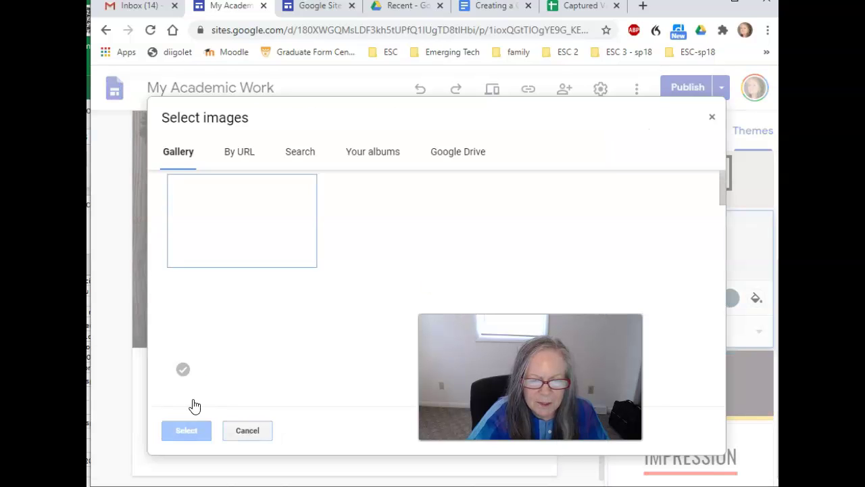
left_click(361, 159)
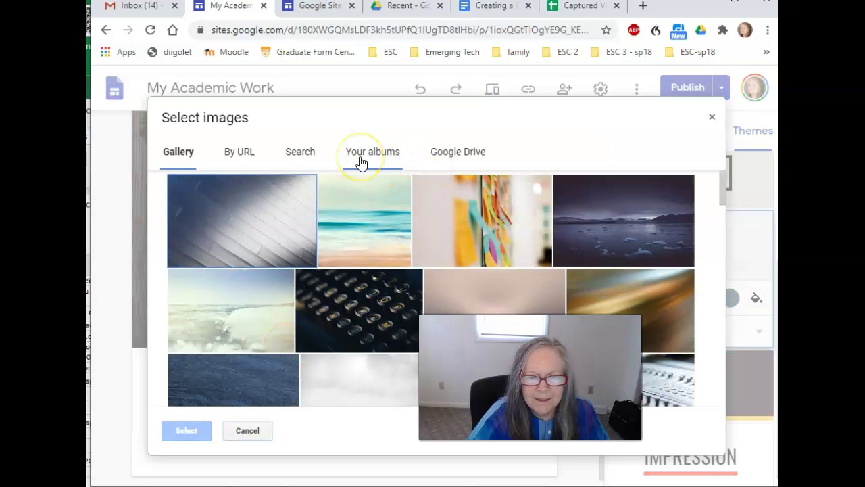
left_click(436, 160)
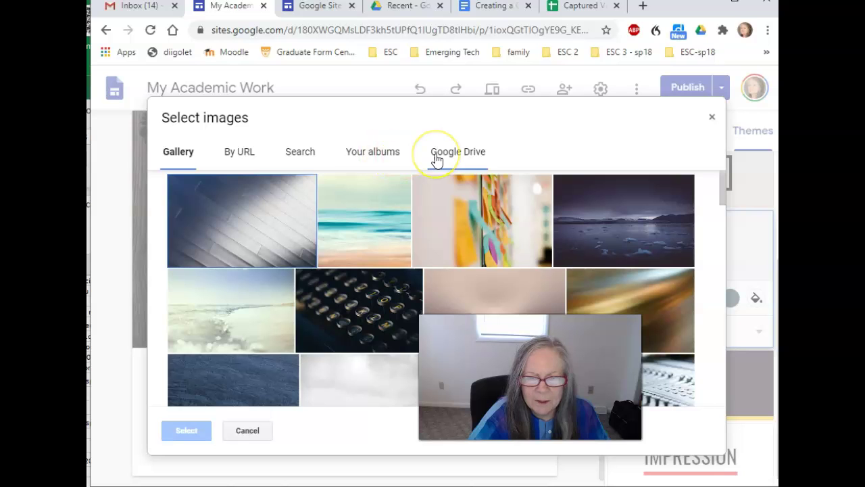
left_click(380, 158)
left_click(169, 159)
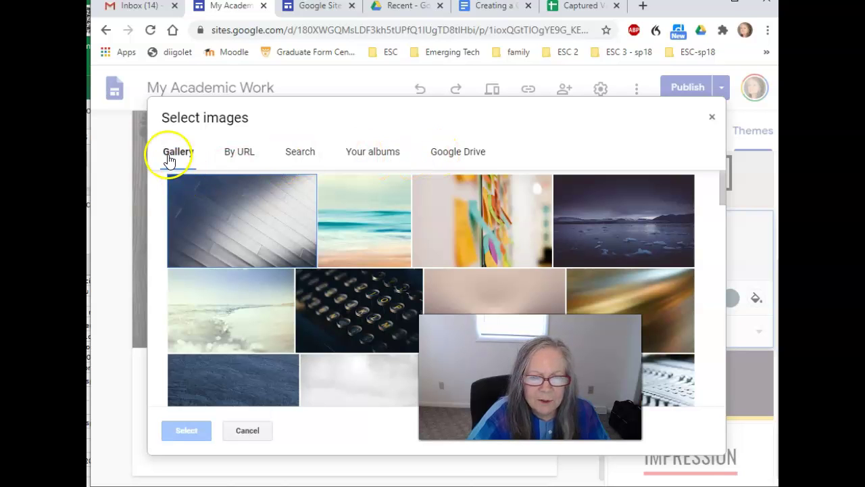
scroll(284, 232, "down", 2)
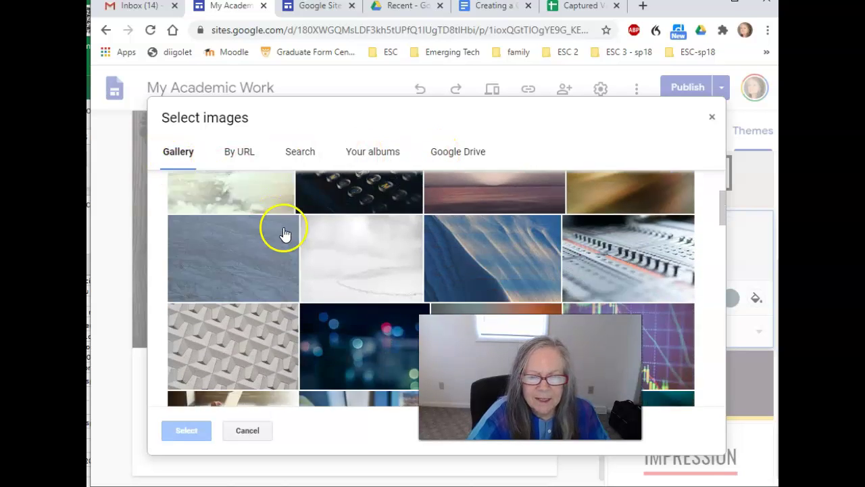
scroll(284, 231, "down", 3)
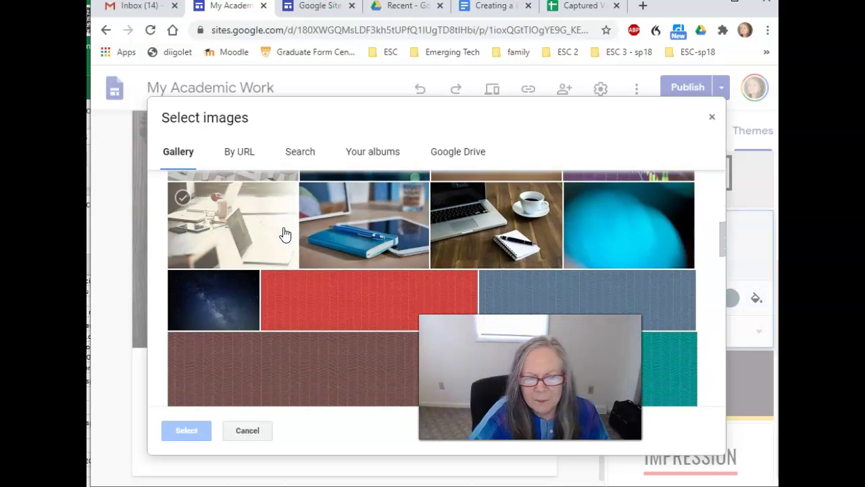
left_click(466, 230)
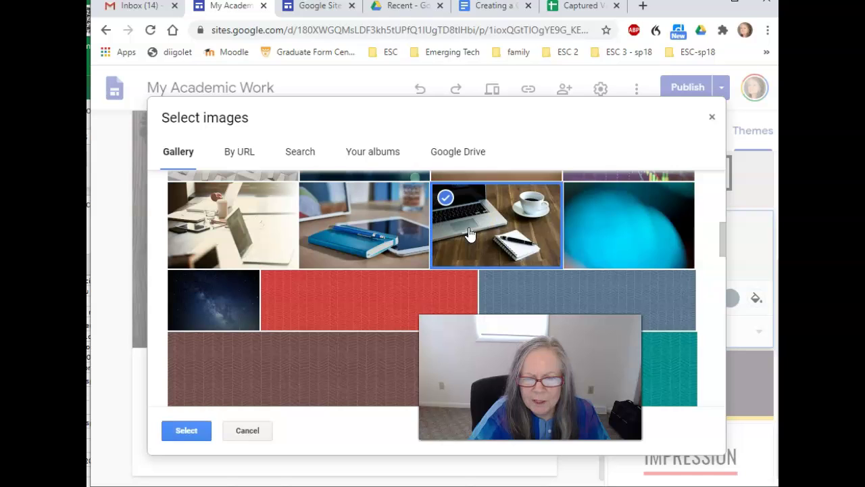
left_click(186, 431)
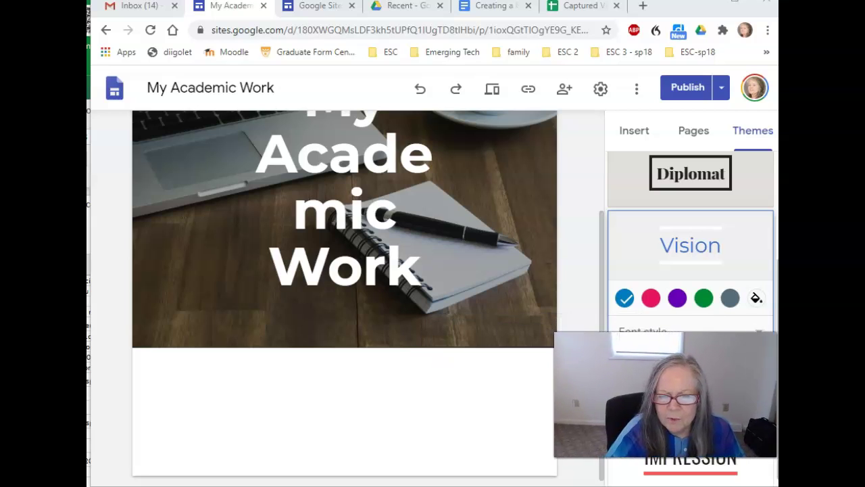
Open the Projects page and upload the driversEd picture from the IDOLE-f20 images folder as its header image.
mouse_move(530, 343)
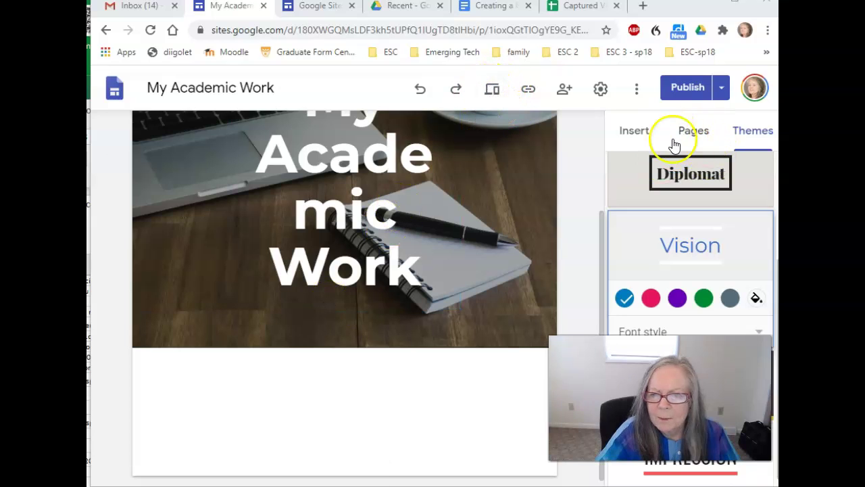
left_click(692, 132)
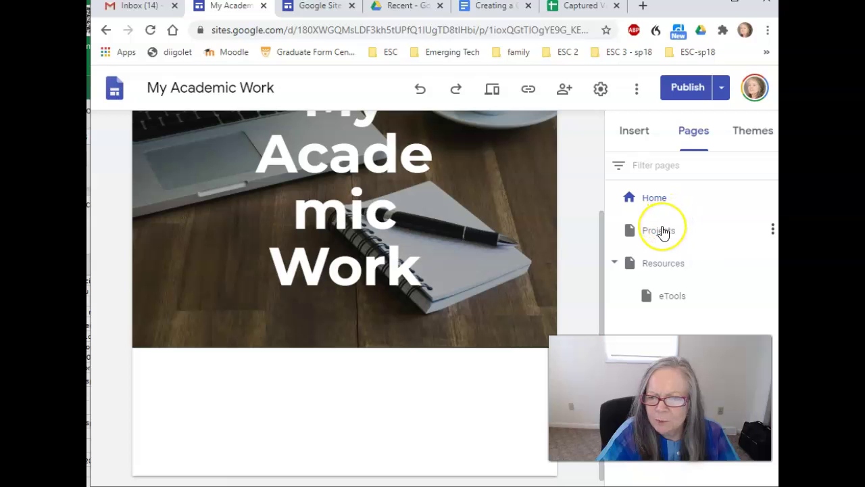
left_click(662, 230)
mouse_move(513, 279)
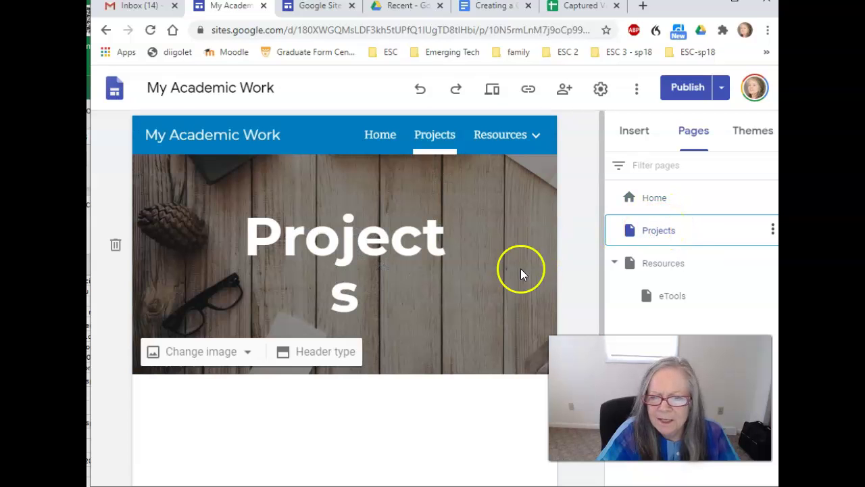
left_click(228, 353)
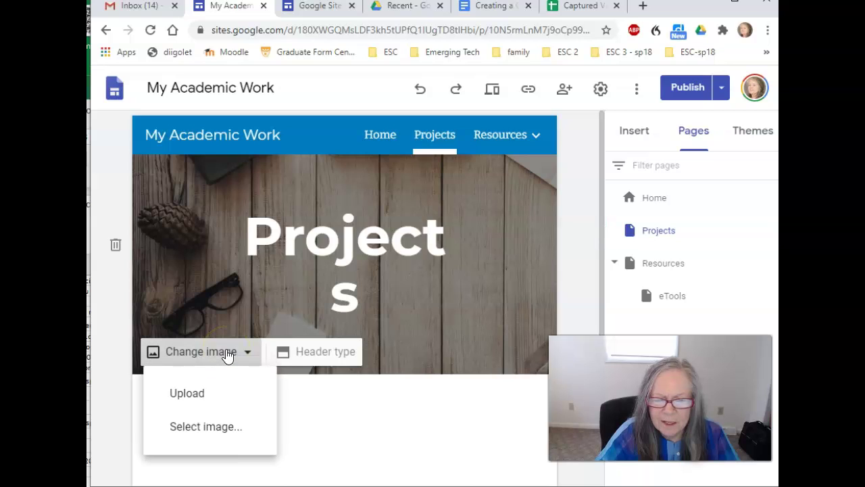
left_click(211, 392)
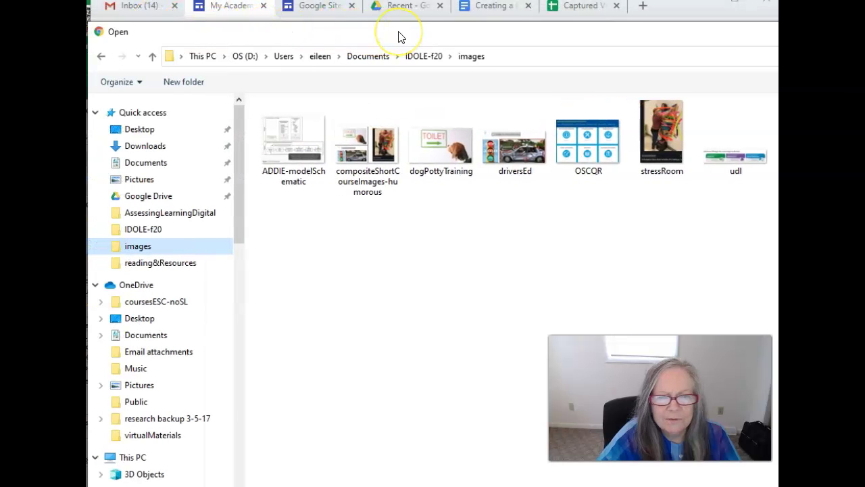
left_click_drag(398, 37, 401, 18)
left_click(178, 230)
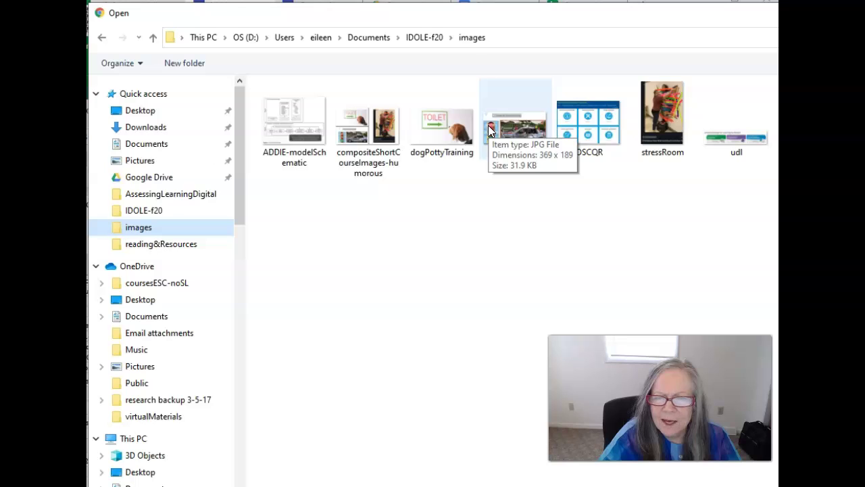
left_click(526, 134)
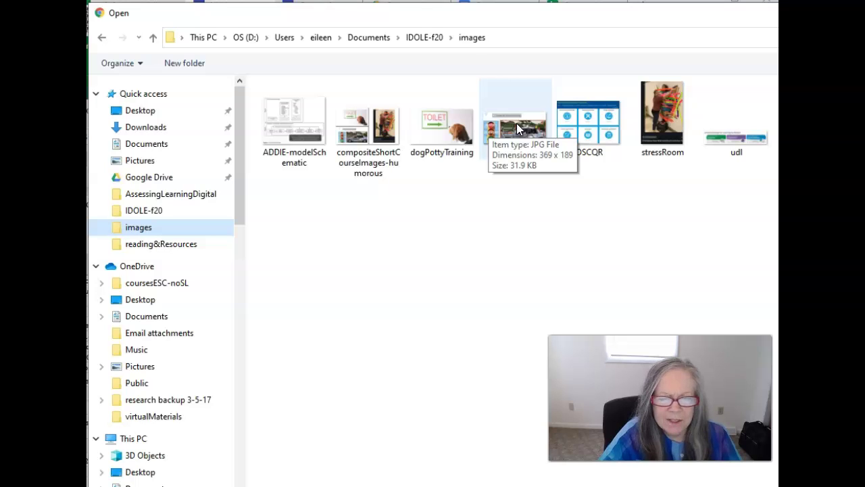
left_click(516, 125)
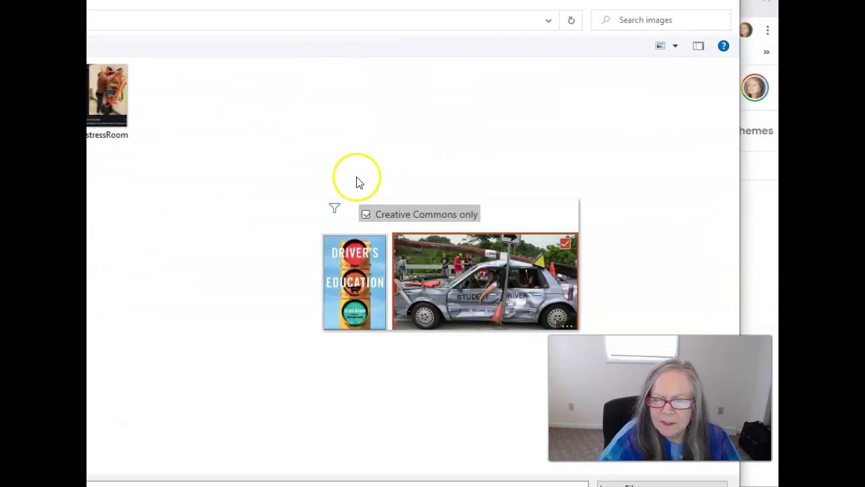
mouse_move(473, 484)
left_mouse_down()
mouse_move(473, 450)
mouse_move(469, 482)
left_mouse_up()
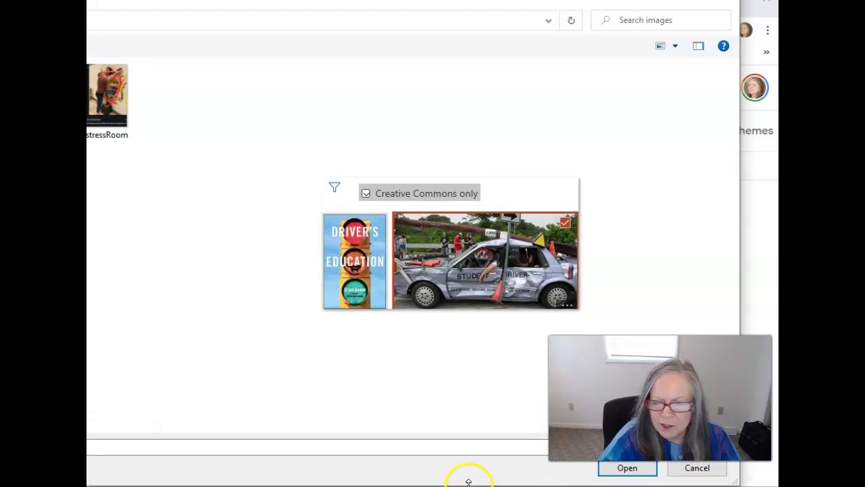
left_click(627, 468)
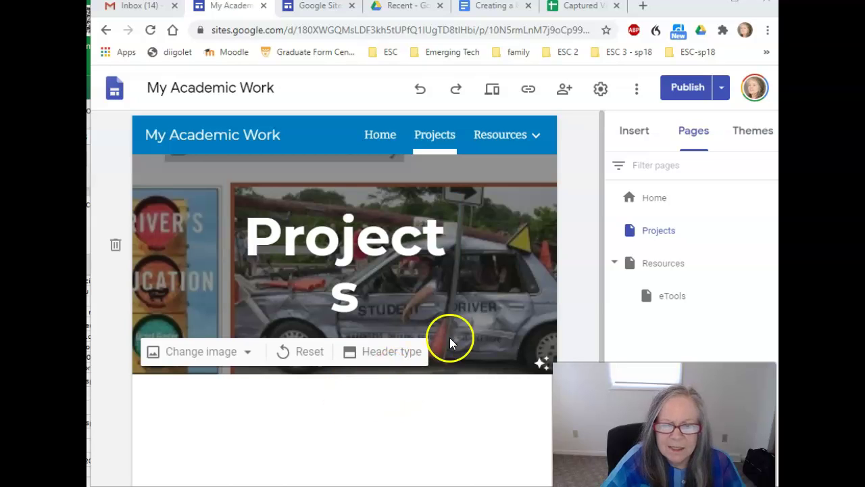
Open the Resources page and bring up the selection of existing images for its header.
mouse_move(518, 129)
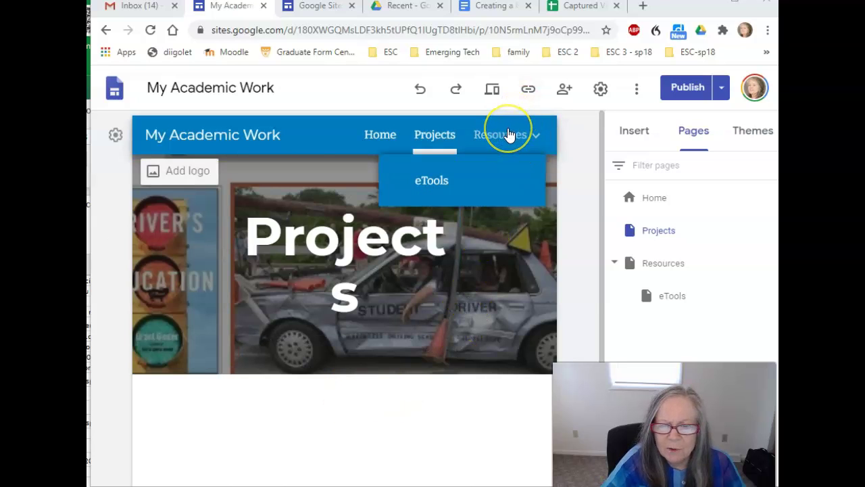
left_click(509, 135)
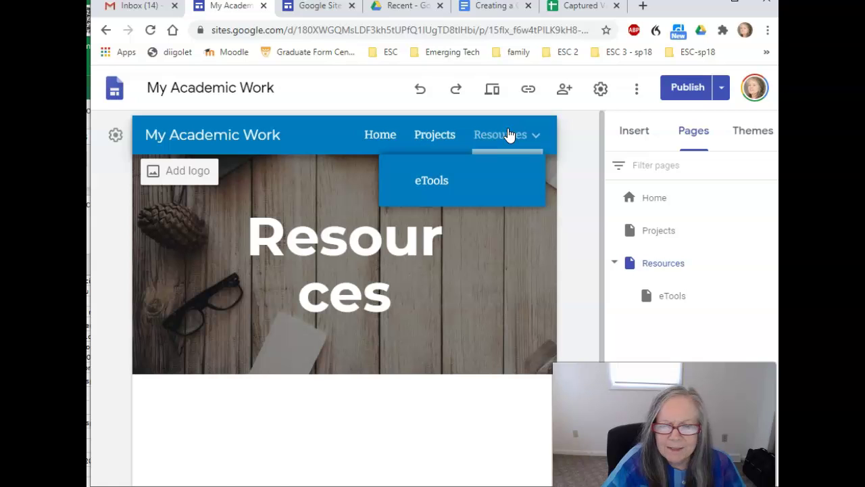
mouse_move(460, 231)
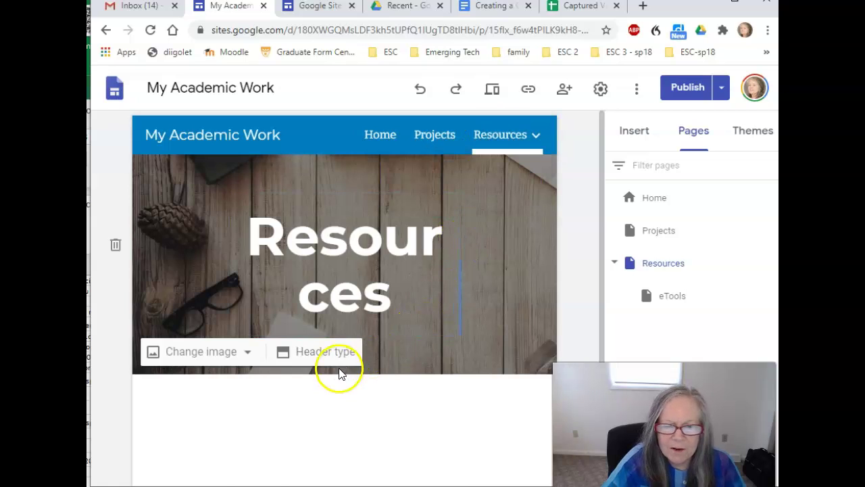
left_click(212, 358)
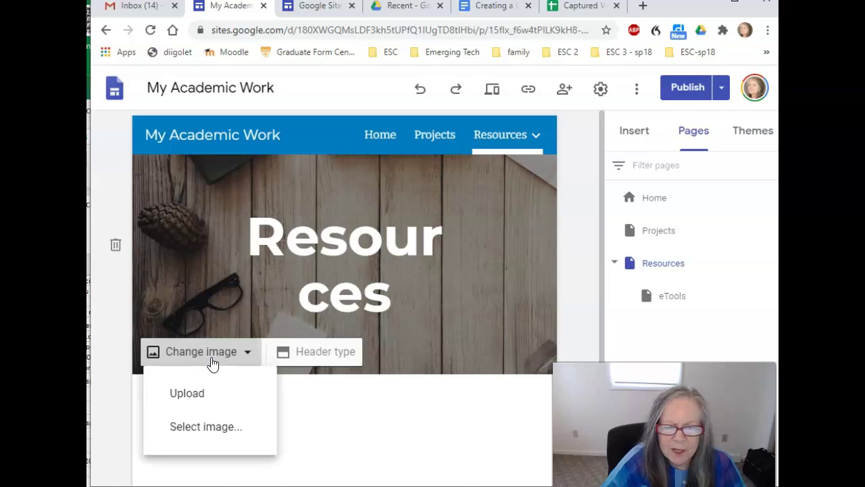
left_click(206, 429)
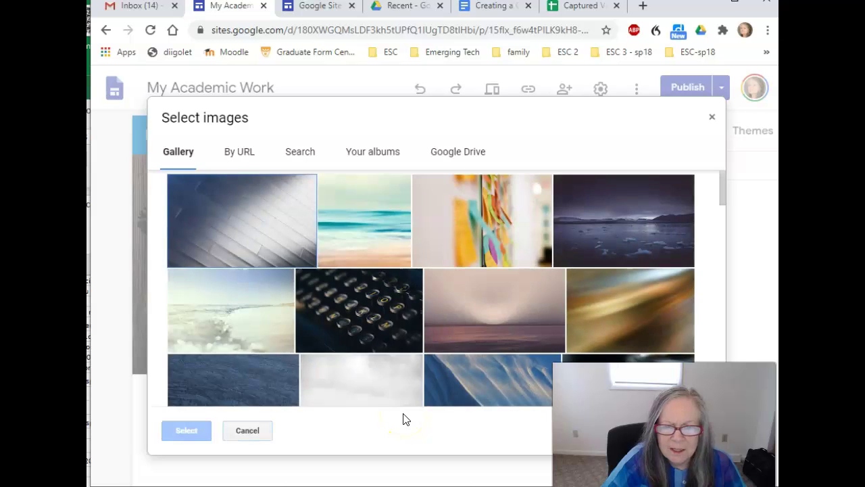
Search the images in Google Drive for "resources".
left_click(462, 154)
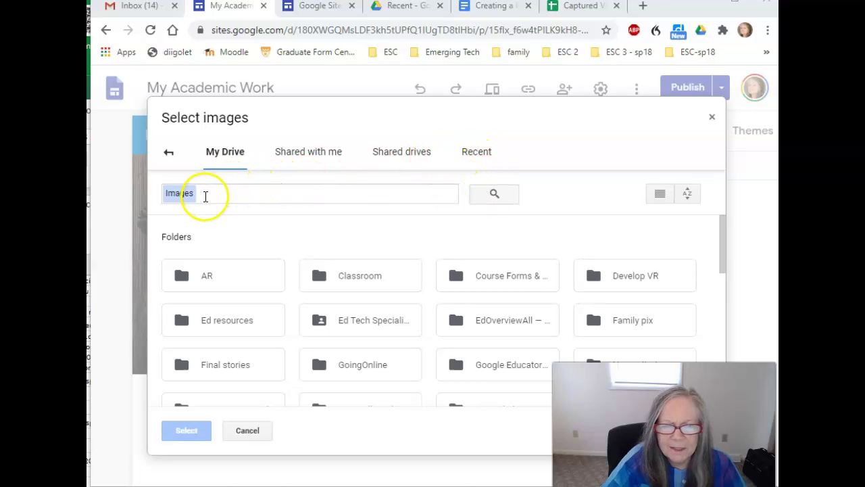
left_click(205, 195)
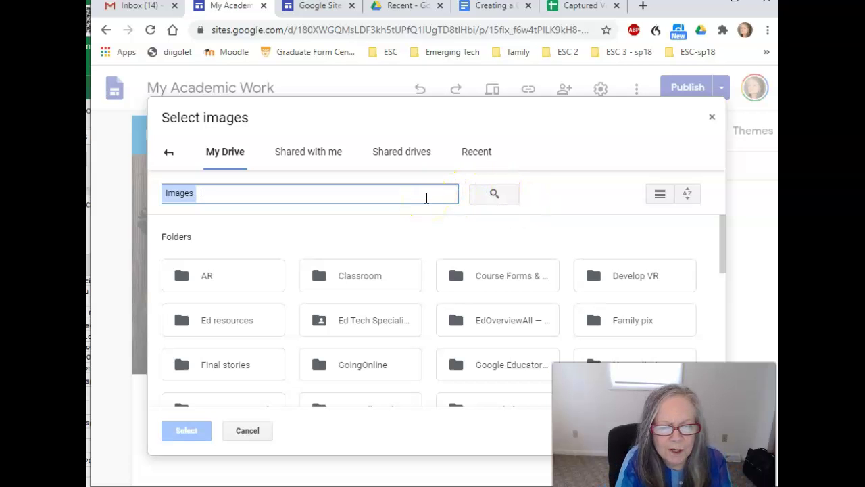
type("resources")
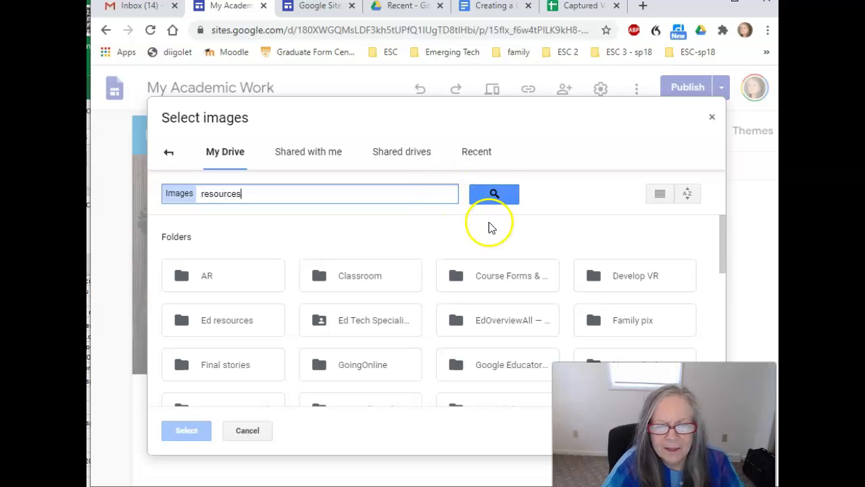
left_click(497, 197)
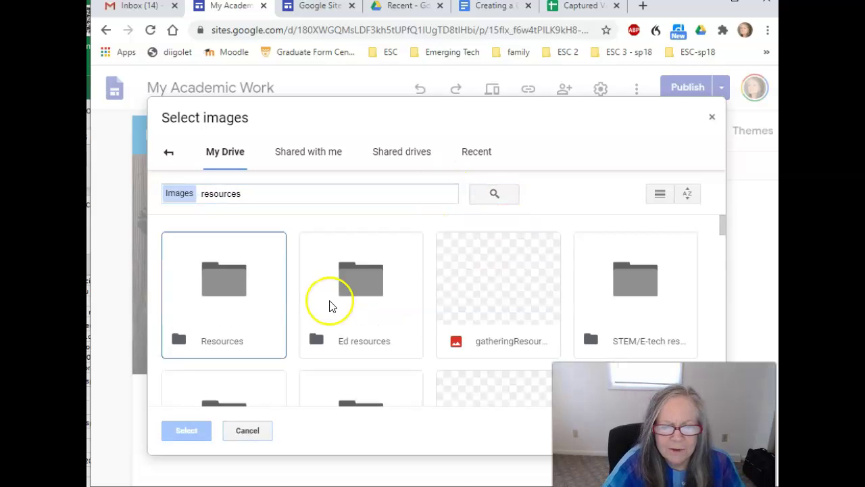
Choose the Credly landing page image from the Drive search results as the Resources page's header image.
scroll(461, 297, "down", 3)
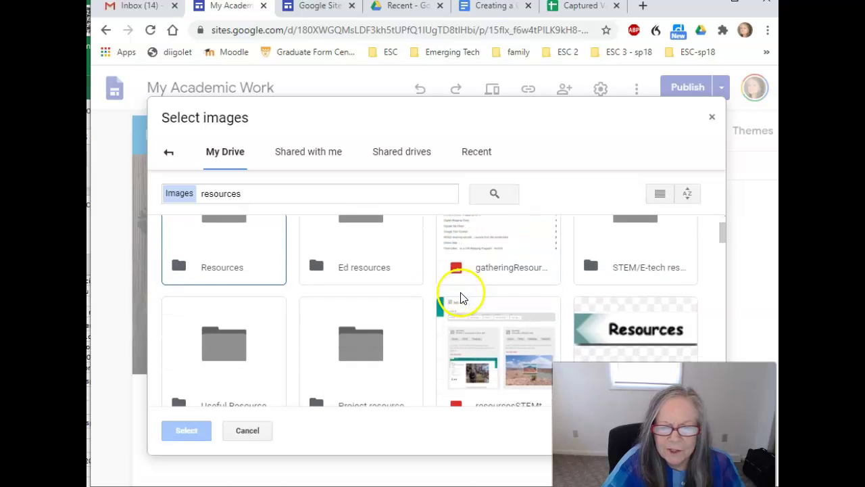
scroll(461, 298, "down", 5)
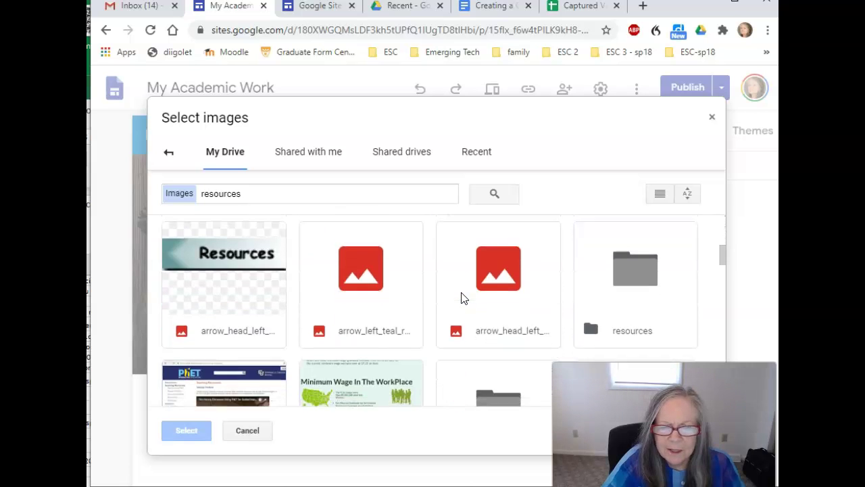
scroll(462, 297, "down", 3)
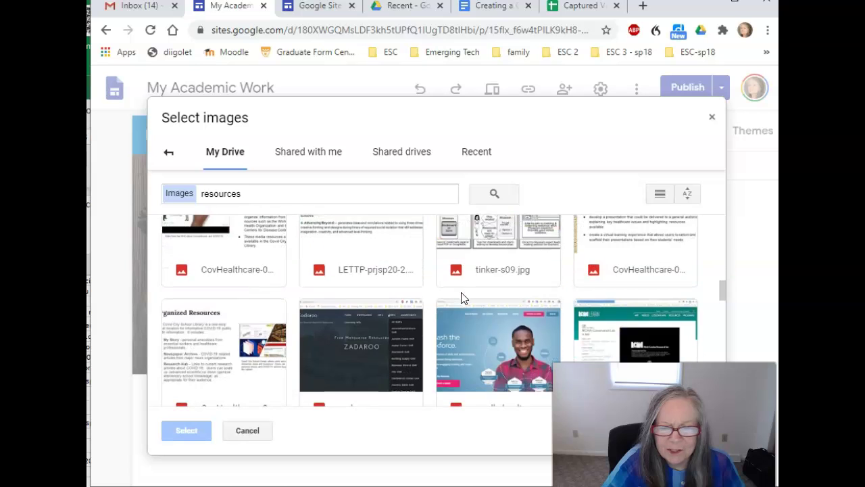
scroll(462, 298, "down", 3)
scroll(462, 297, "down", 3)
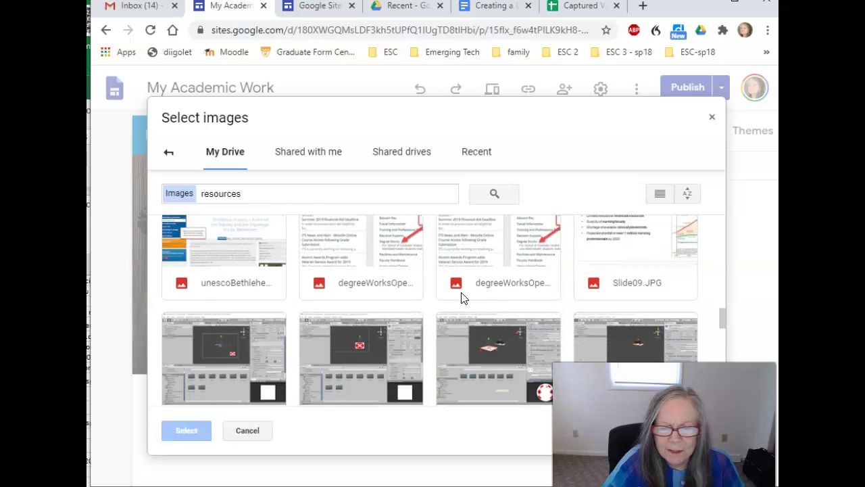
scroll(461, 292, "up", 5)
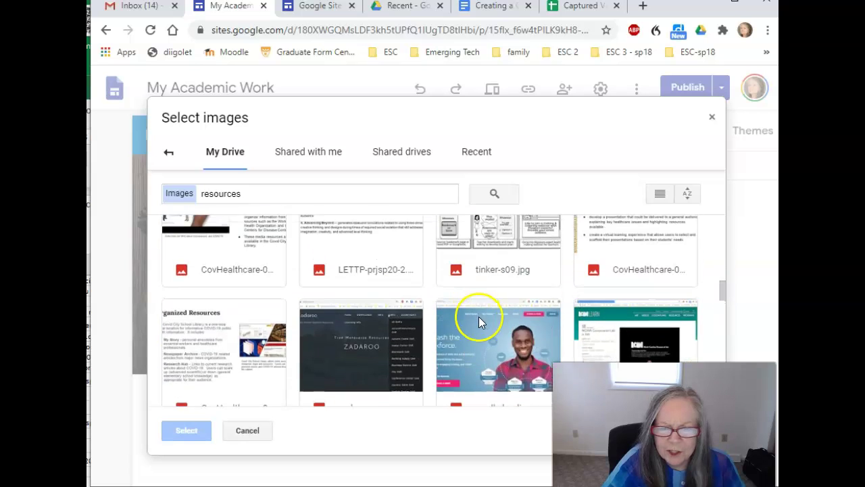
left_click(478, 318)
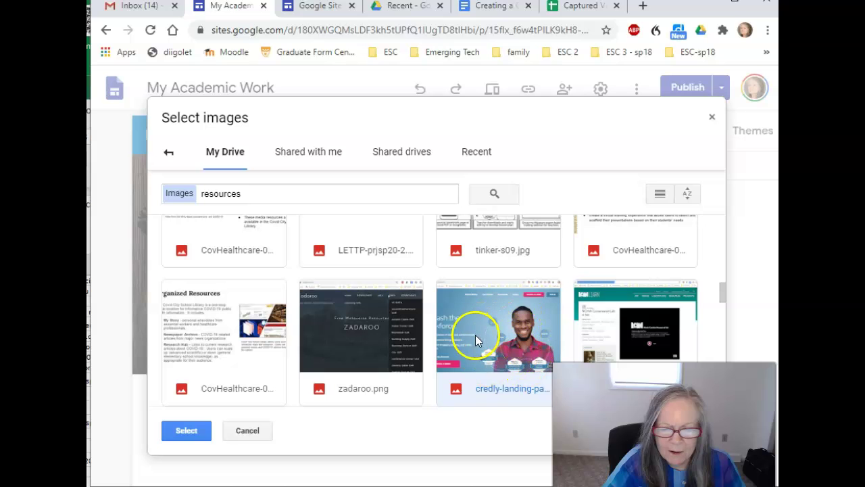
left_click(196, 432)
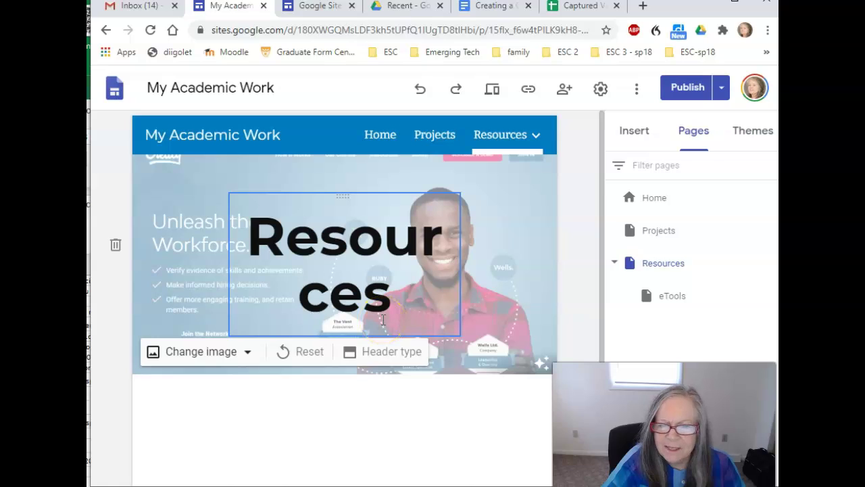
left_click(515, 334)
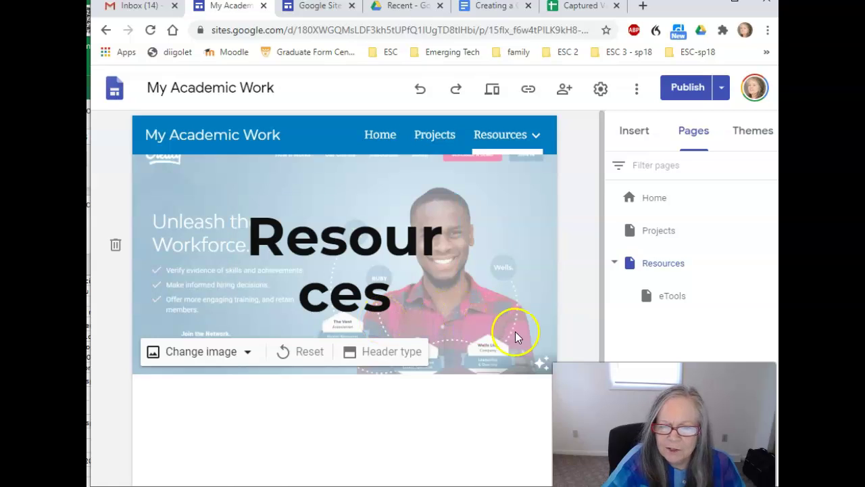
Review the draft changes to the My Academic Work site and publish them.
left_click(687, 88)
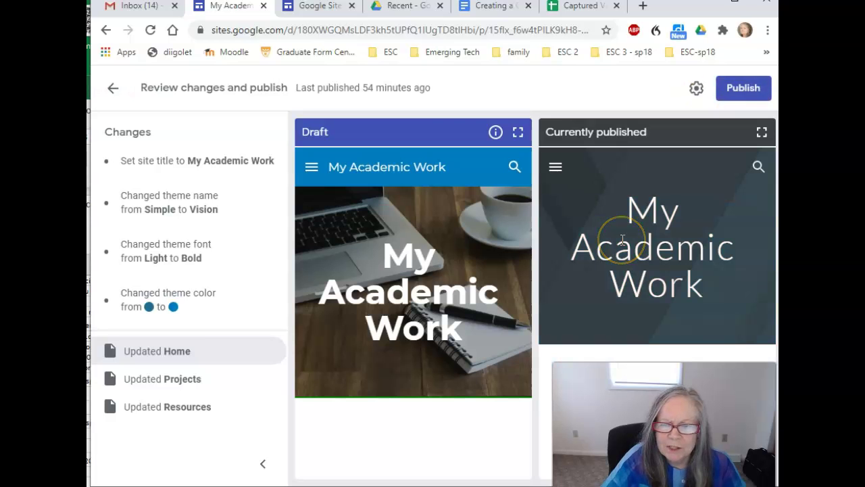
left_click(737, 95)
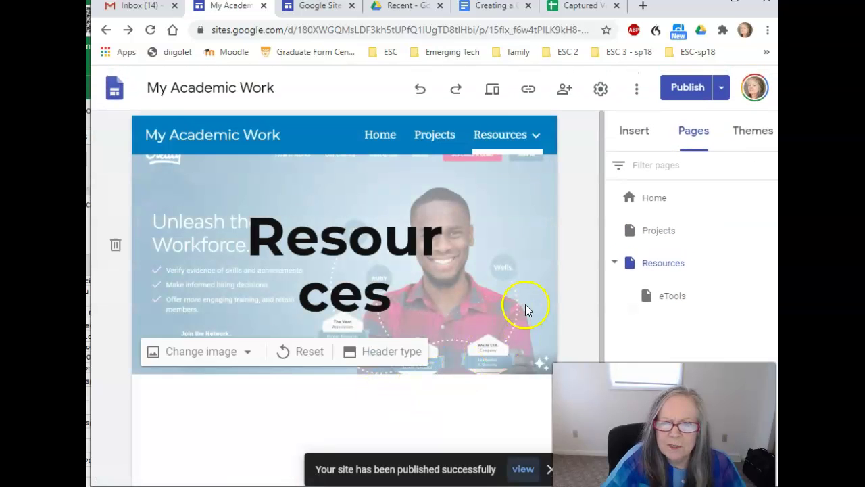
Preview the site at phone size and look through the Home, Projects and Resources pages.
left_click(490, 93)
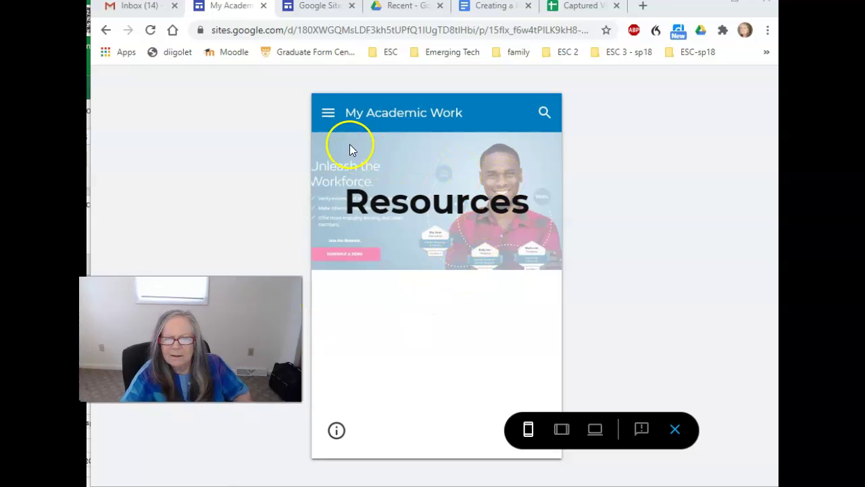
left_click(329, 114)
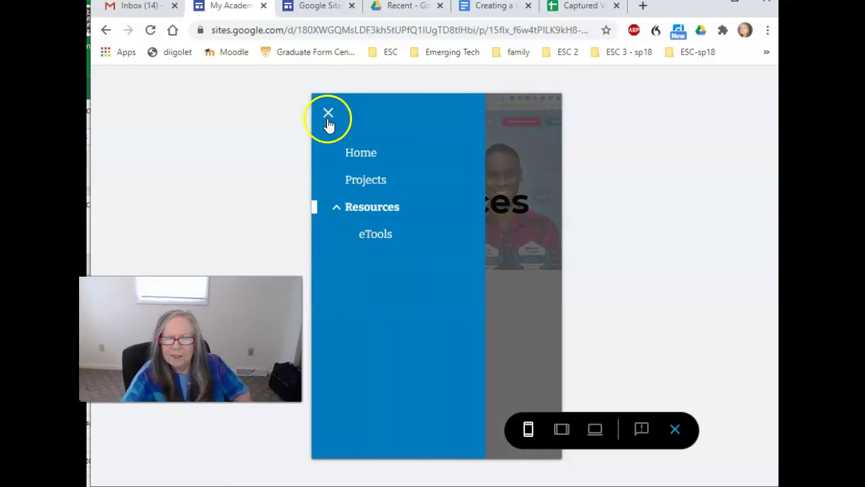
left_click(364, 153)
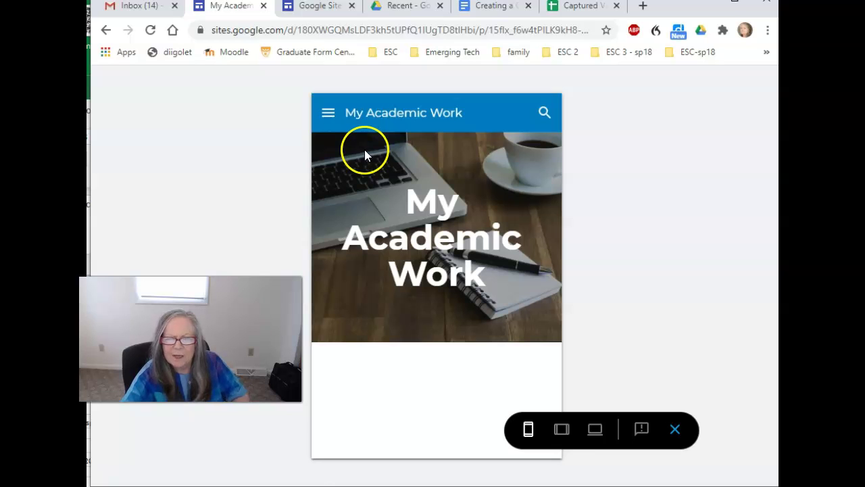
left_click(328, 115)
left_click(365, 180)
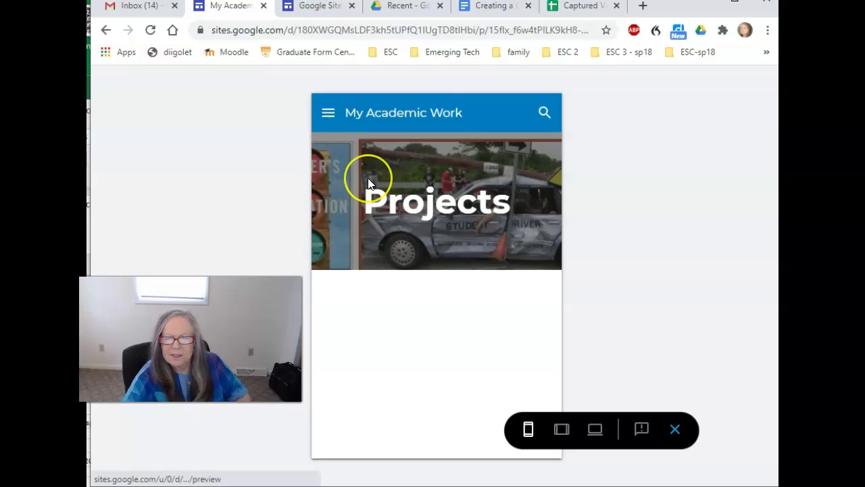
left_click(329, 116)
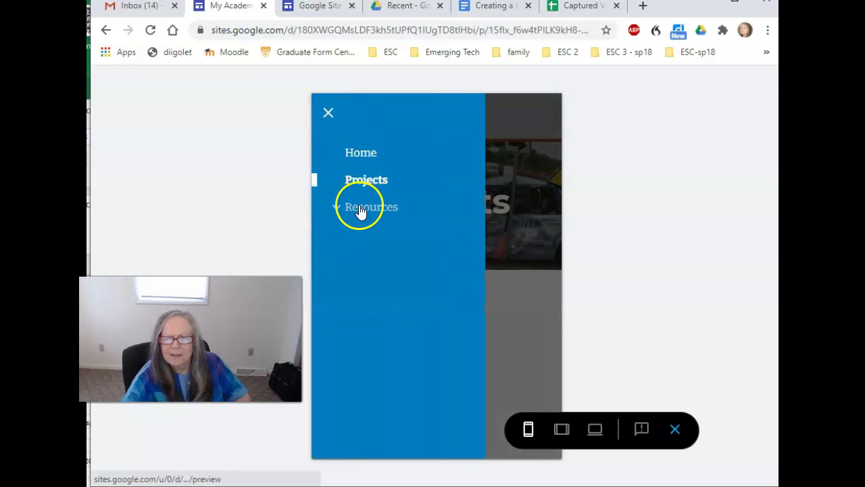
left_click(360, 208)
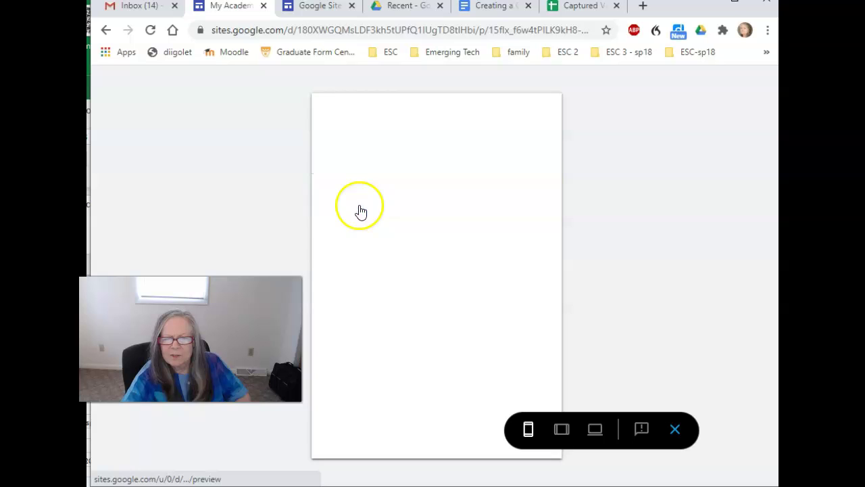
Preview the Home, Projects and Resources pages at tablet size, check Resources at large-screen size, and exit the preview.
left_click(562, 429)
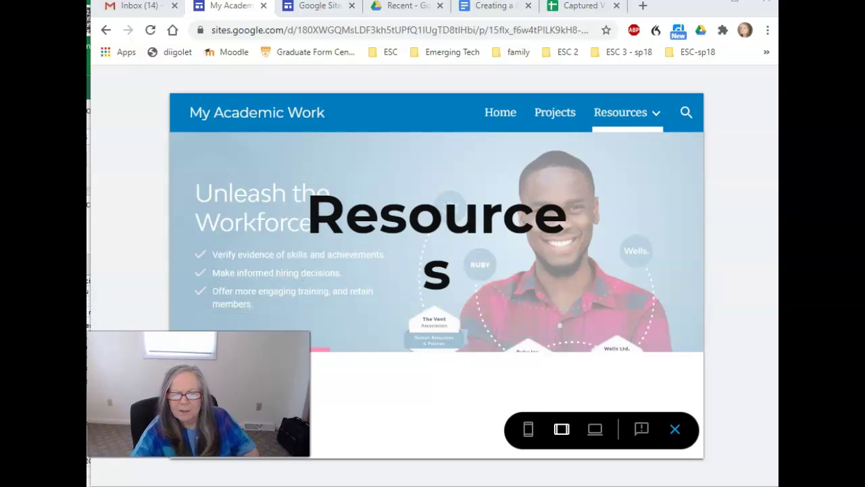
left_click(507, 119)
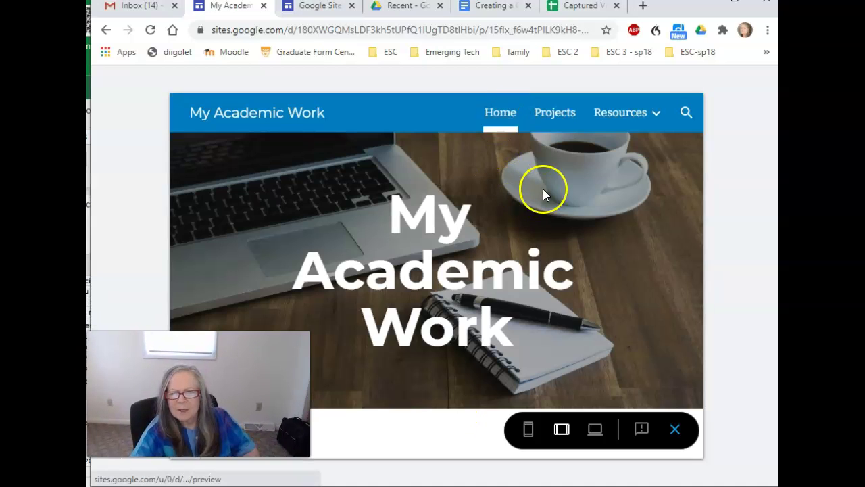
left_click(551, 121)
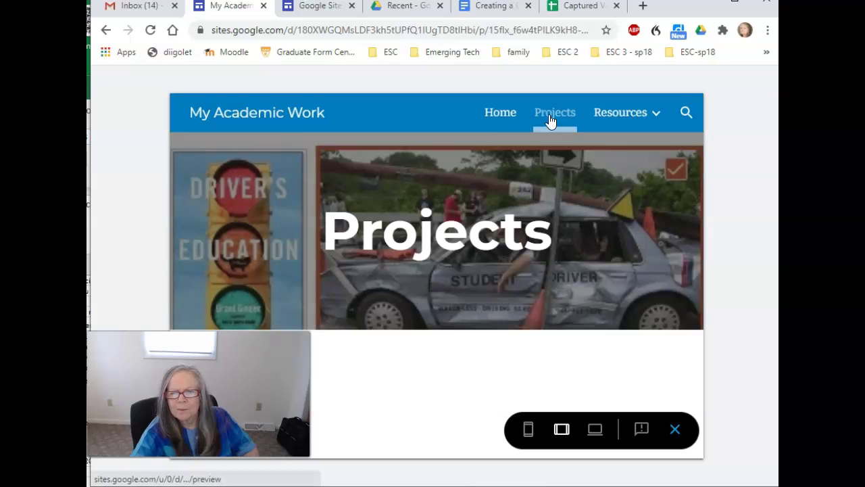
left_click(605, 121)
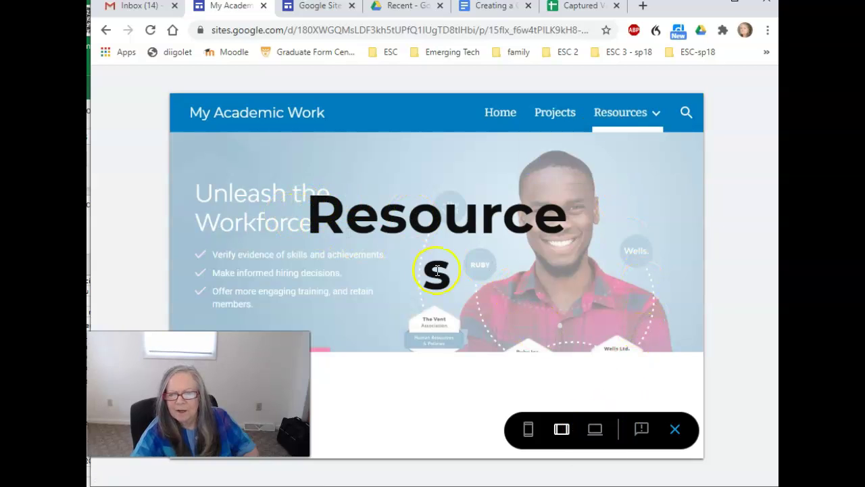
left_click(595, 428)
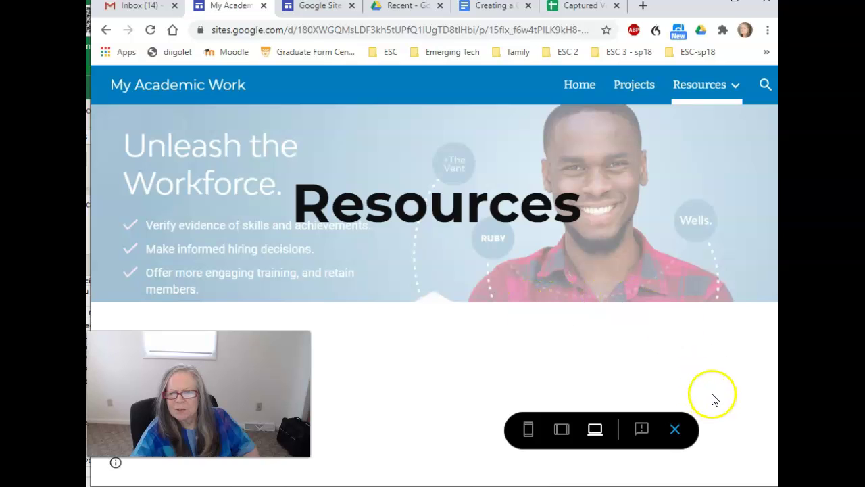
left_click(676, 431)
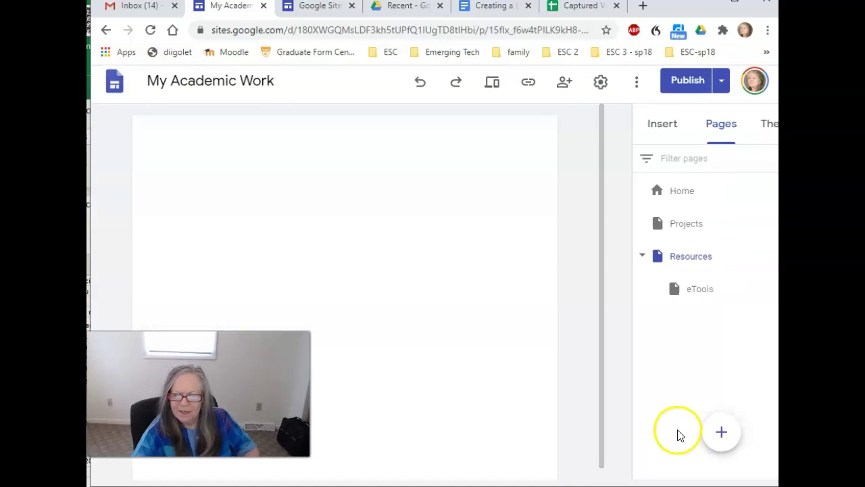